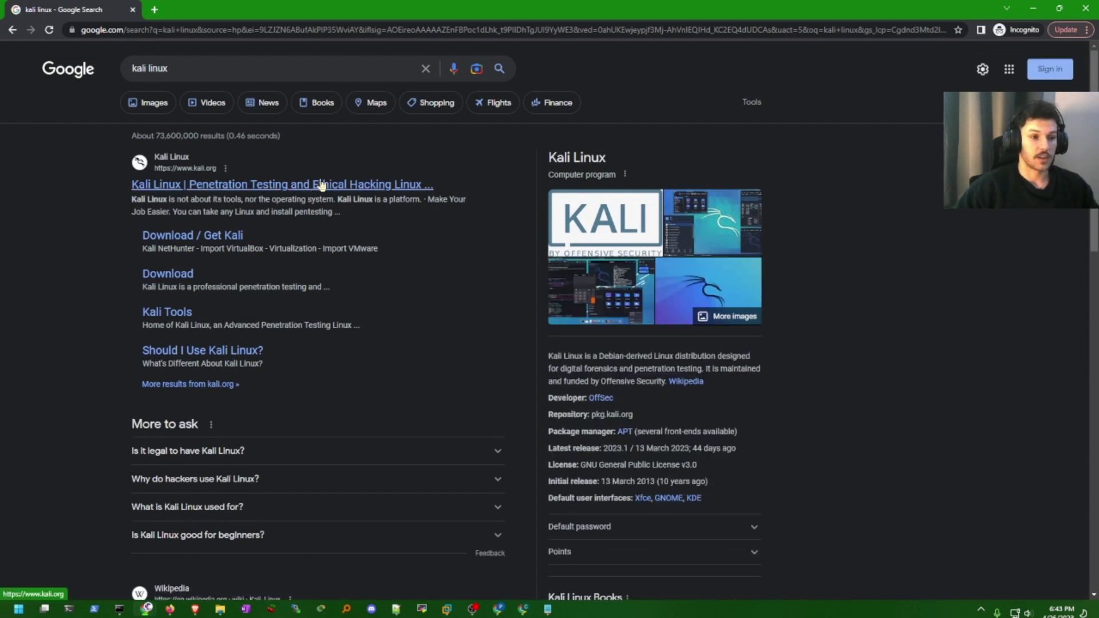
Download the 64-bit VMware image from the Prebuilt Virtual Machines section of kali.org.
{"action": "left_click", "coordinate": [175, 239]}
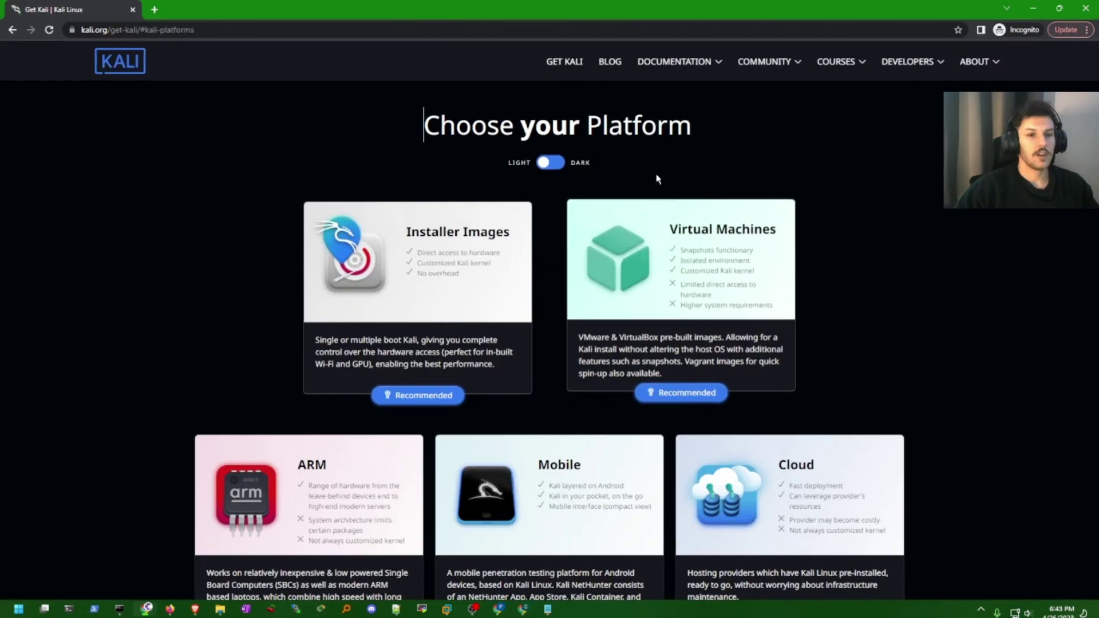
{"action": "left_click", "coordinate": [740, 274]}
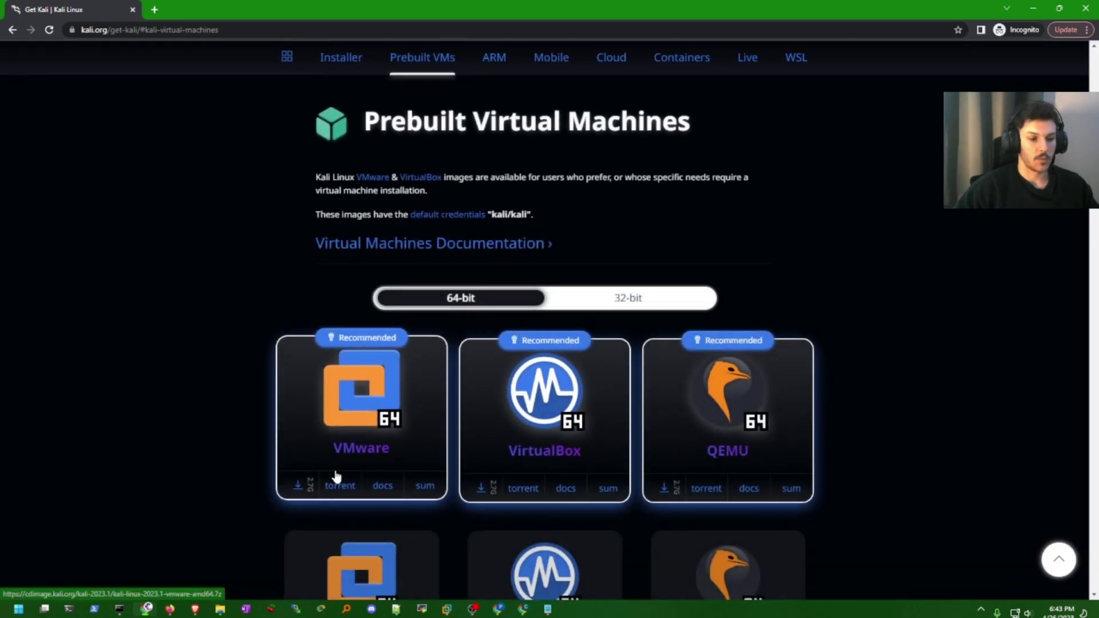
{"action": "left_click", "coordinate": [296, 490]}
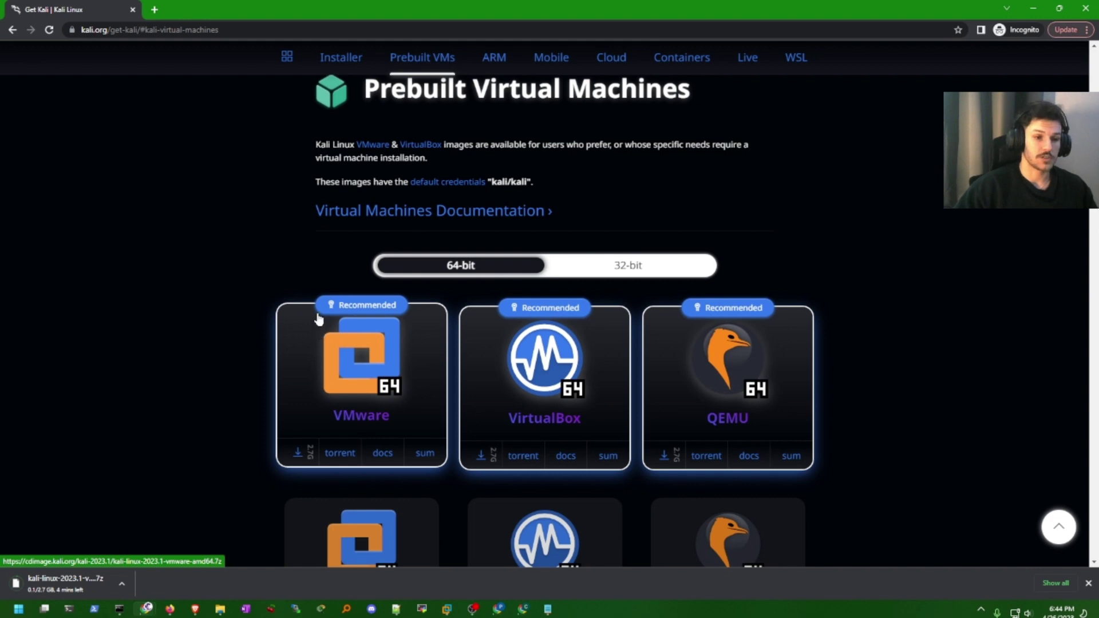
{"action": "left_click_drag", "start_coordinate": [535, 182], "coordinate": [482, 182]}
{"action": "left_click", "coordinate": [633, 200]}
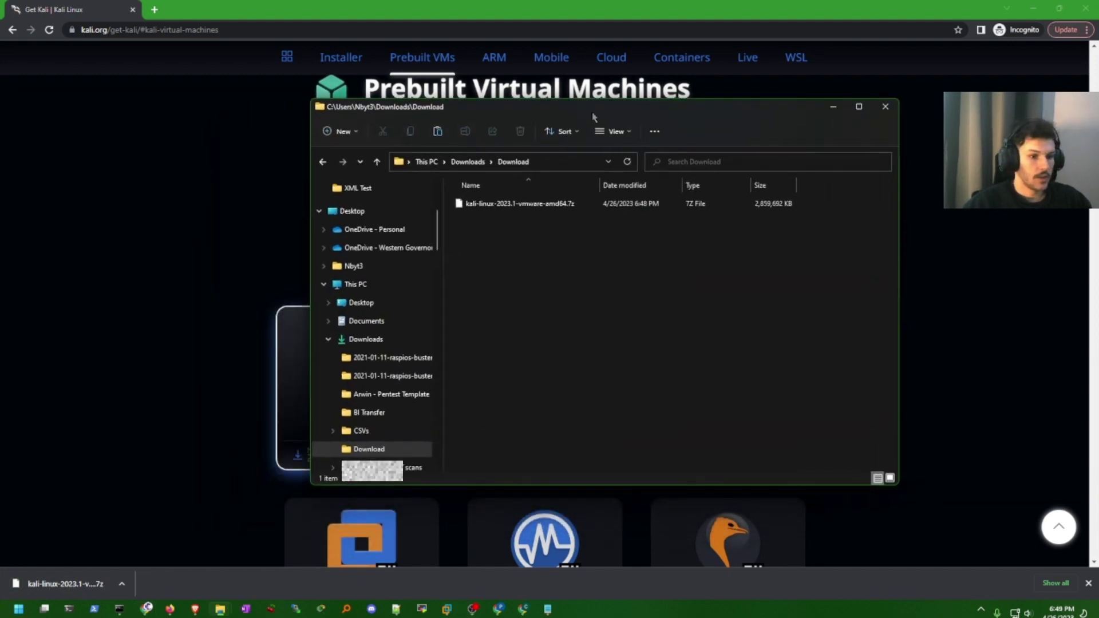
Extract kali-linux-2023.1-vmware-amd64.7z with 7-Zip into a kali-linux-2023.1-vmware-amd64 folder in the Download directory.
{"action": "right_click", "coordinate": [543, 204]}
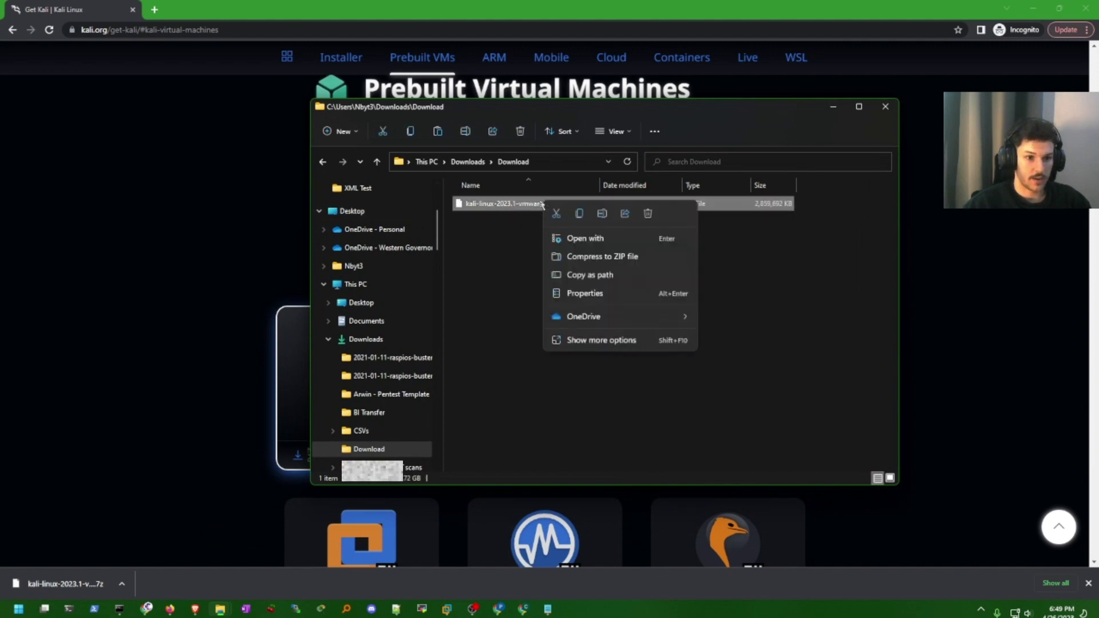
{"action": "left_click", "coordinate": [601, 344]}
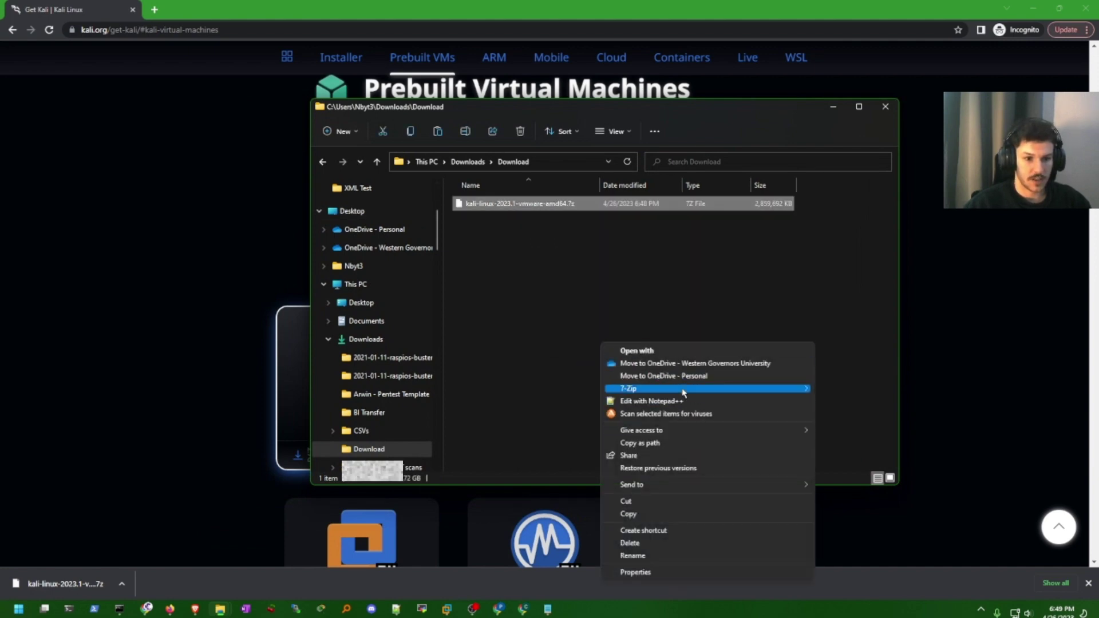
{"action": "mouse_move", "coordinate": [681, 389]}
{"action": "left_click", "coordinate": [853, 417]}
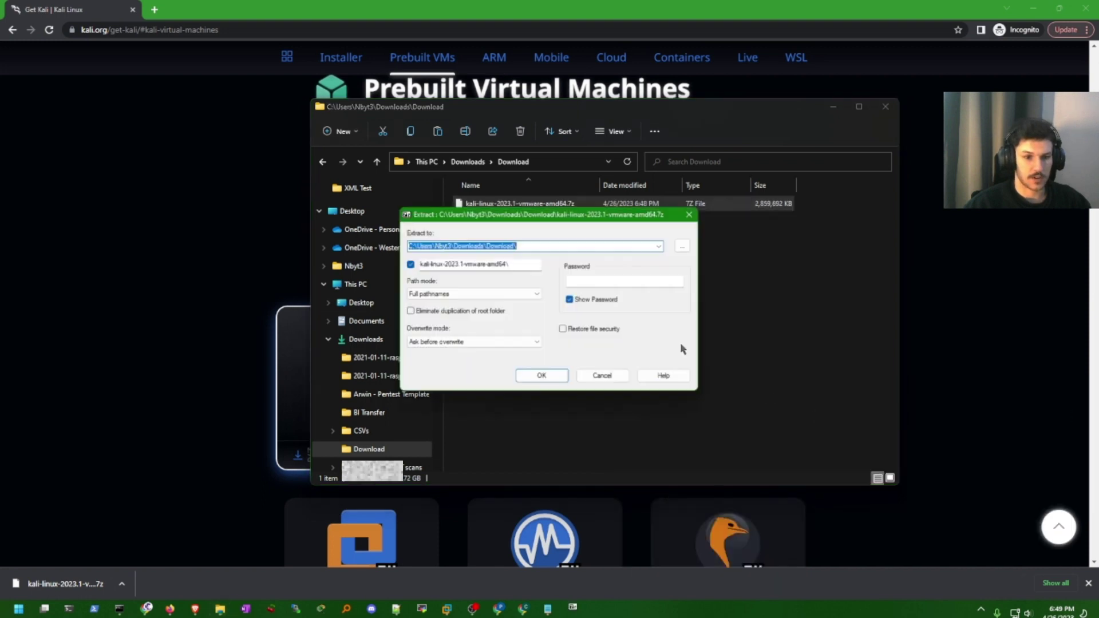
{"action": "left_click", "coordinate": [542, 377]}
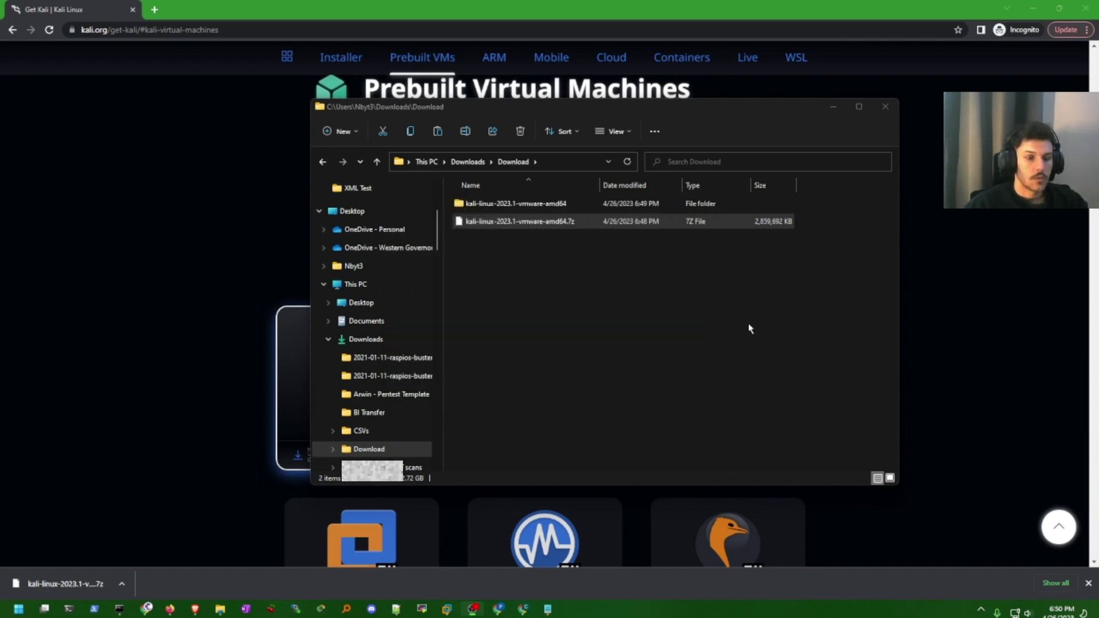
Open the extracted folder's inner .vmwarevm folder and widen the Name column to show the full file names.
{"action": "left_click", "coordinate": [750, 329]}
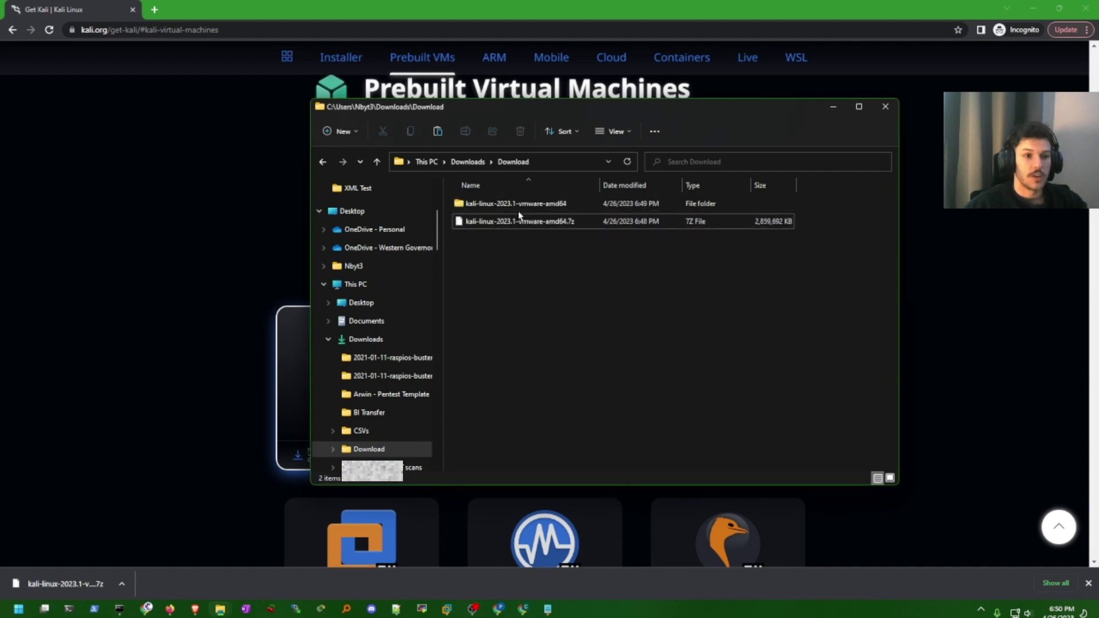
{"action": "double_click", "coordinate": [538, 205]}
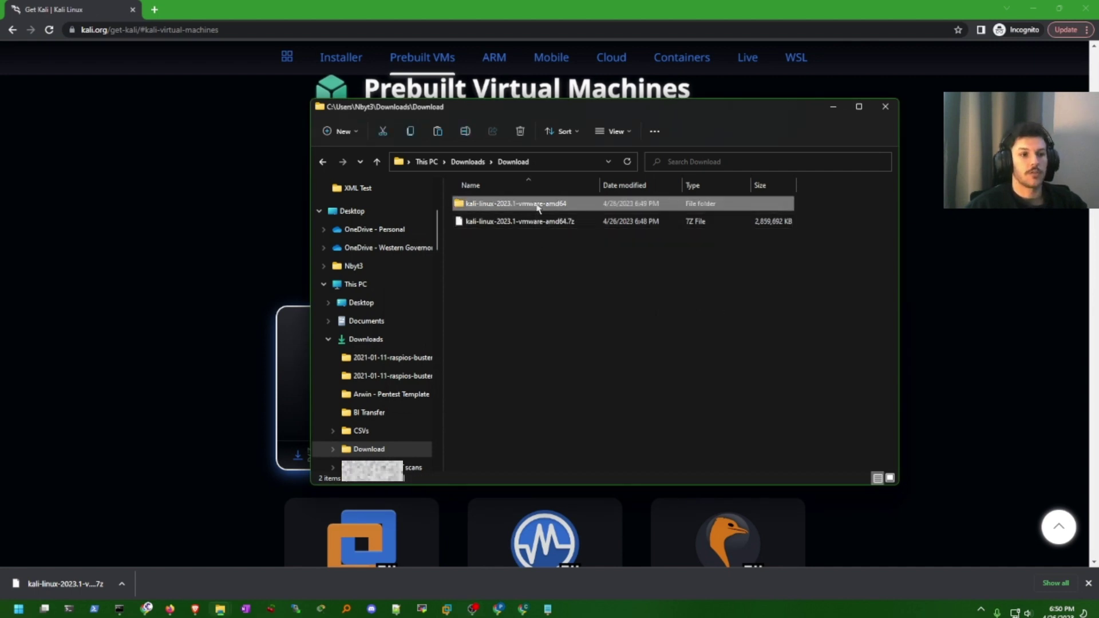
{"action": "double_click", "coordinate": [536, 204]}
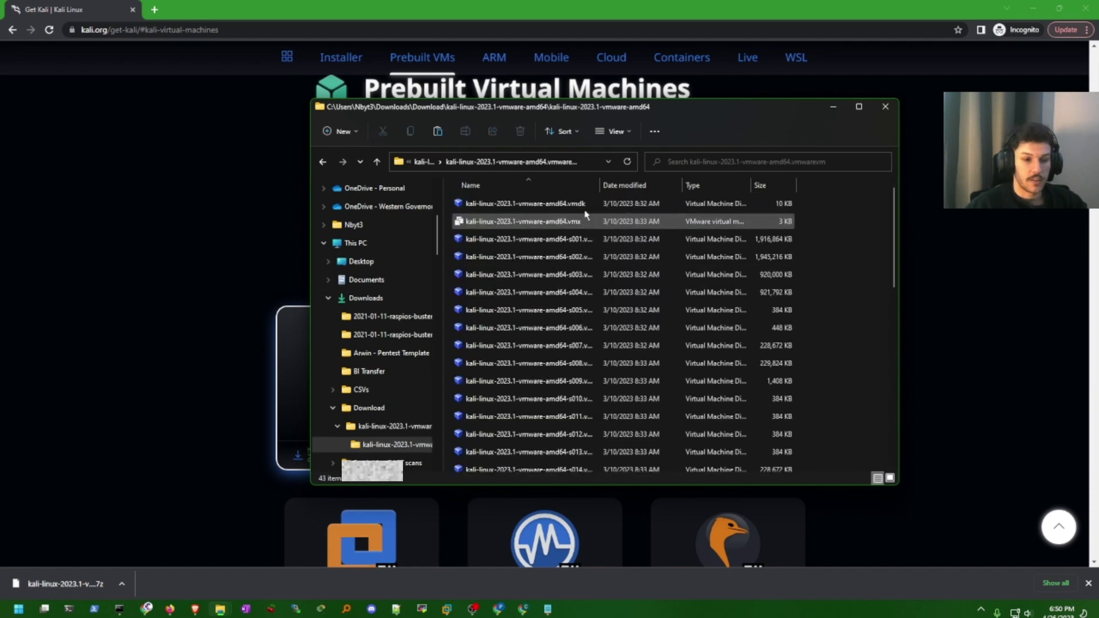
{"action": "scroll", "coordinate": [554, 316], "scroll_direction": "down", "scroll_amount": 3}
{"action": "scroll", "coordinate": [553, 317], "scroll_direction": "down", "scroll_amount": 3}
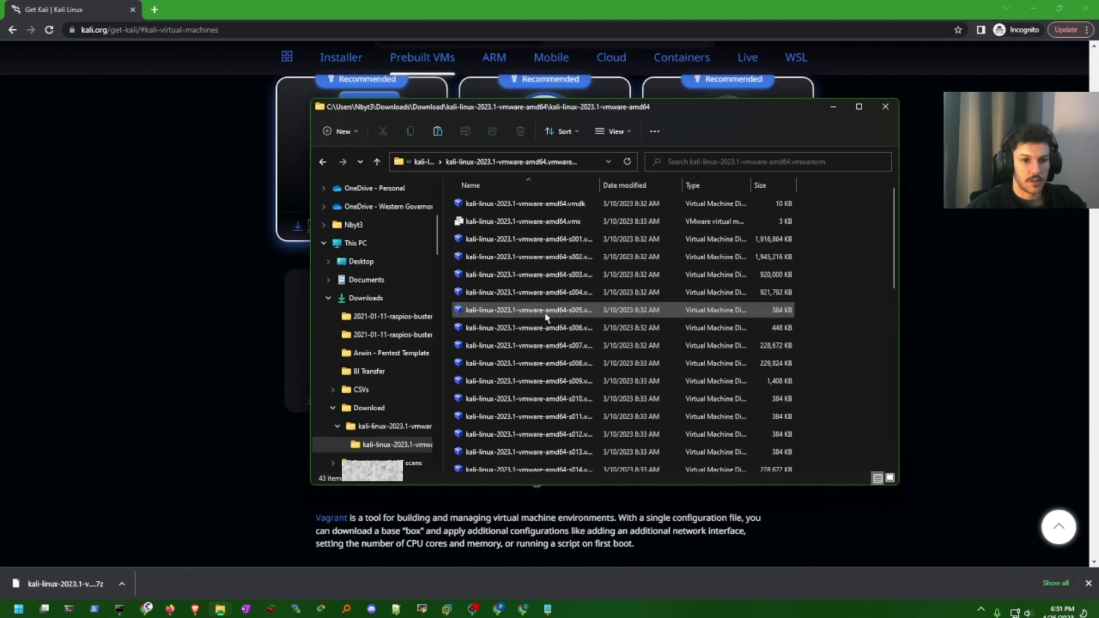
{"action": "scroll", "coordinate": [551, 317], "scroll_direction": "up", "scroll_amount": 6}
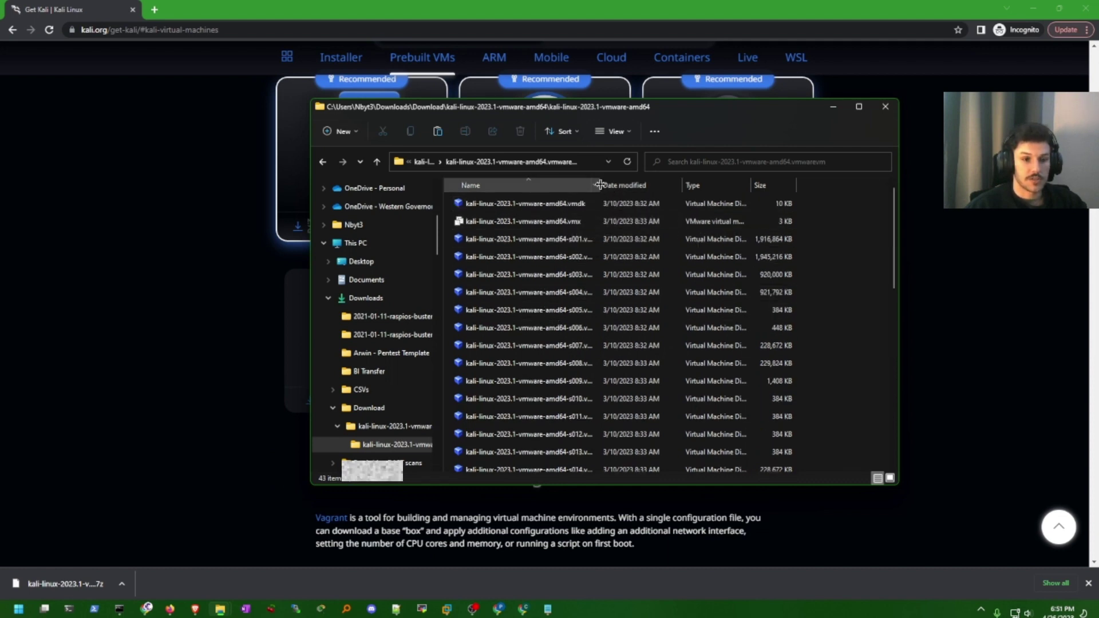
{"action": "left_click_drag", "start_coordinate": [599, 184], "coordinate": [648, 184]}
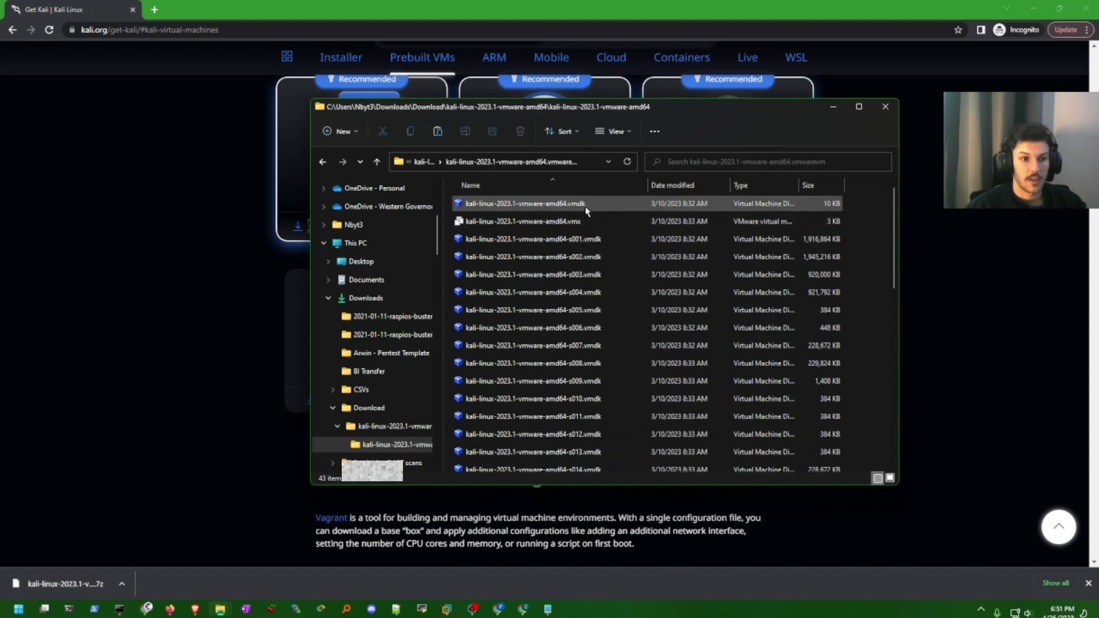
Open kali-linux-2023.1-vmware-amd64.vmx in VMware Workstation and power on the virtual machine, dismissing the side channel mitigations hint.
{"action": "left_click", "coordinate": [565, 223]}
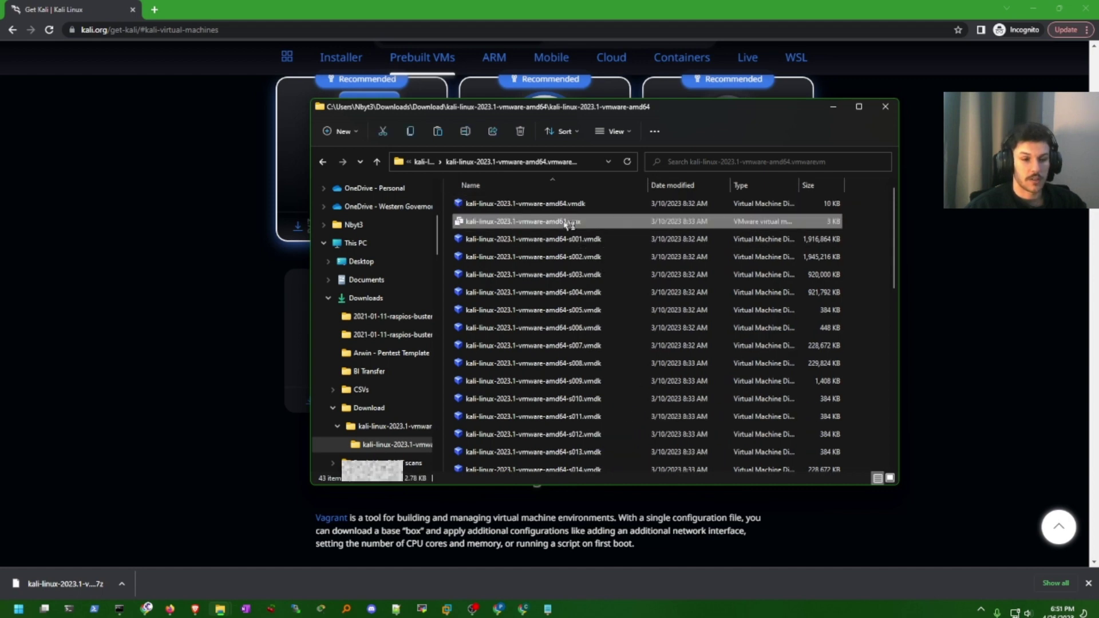
{"action": "double_click", "coordinate": [567, 223]}
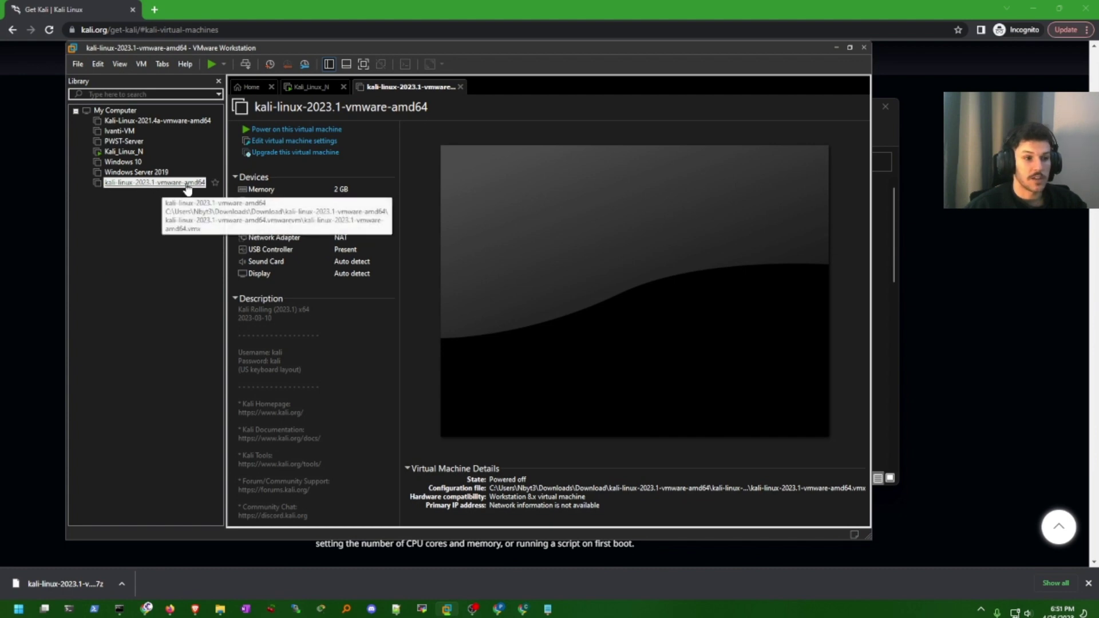
{"action": "left_click", "coordinate": [268, 131]}
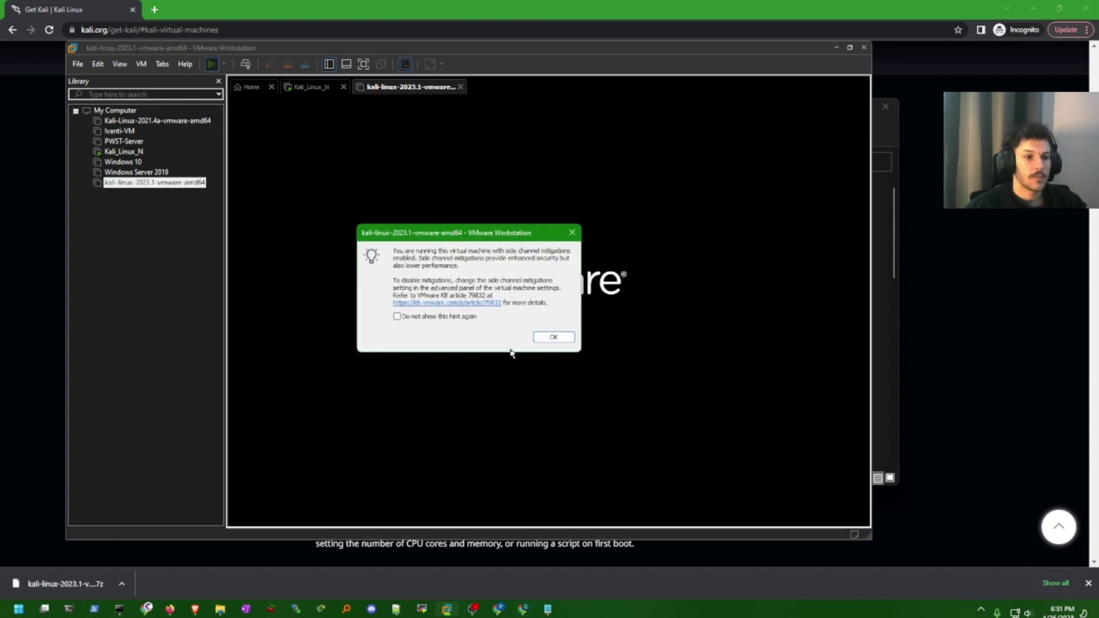
{"action": "left_click", "coordinate": [553, 337]}
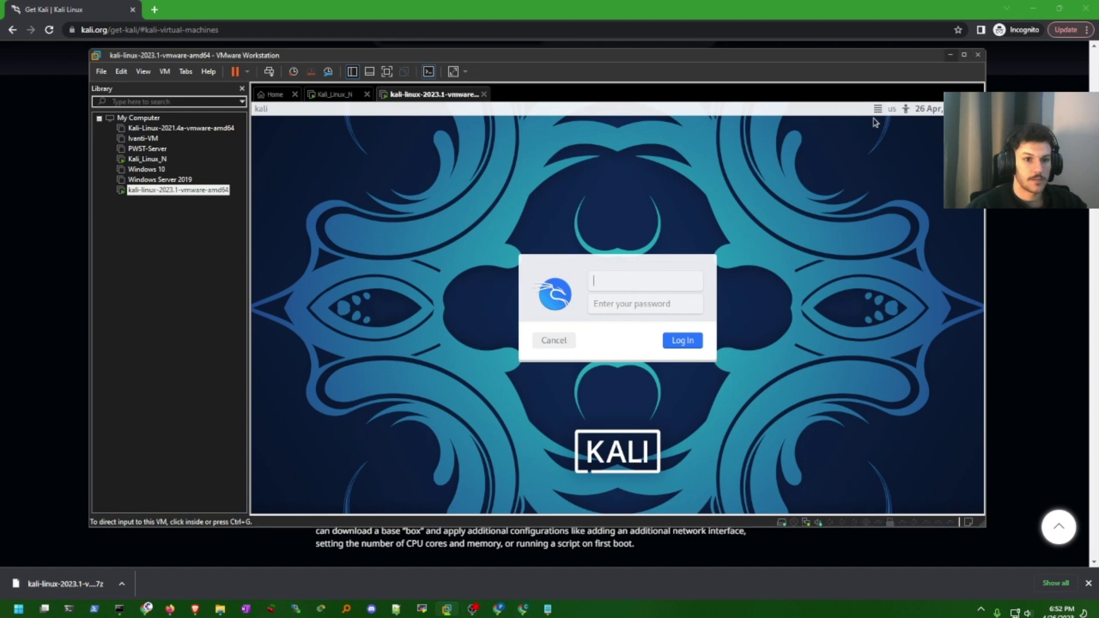
Maximize the VMware Workstation window and log in to Kali as kali with the account password.
{"action": "left_click", "coordinate": [963, 55]}
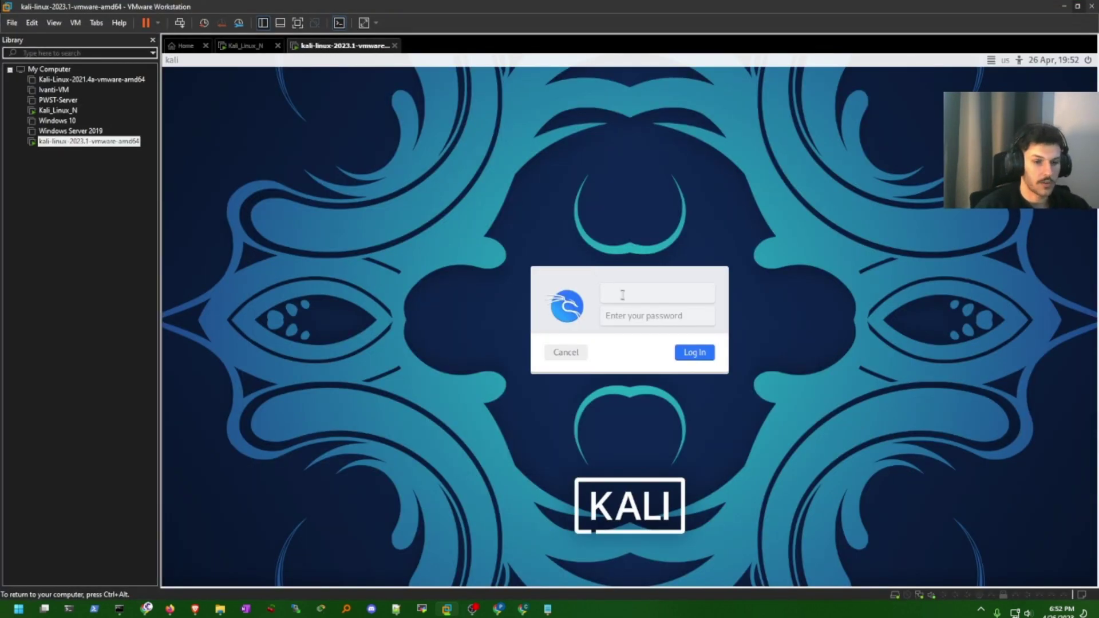
{"action": "type", "text": "li"}
{"action": "key", "text": "Tab"}
{"action": "type", "text": "kal"}
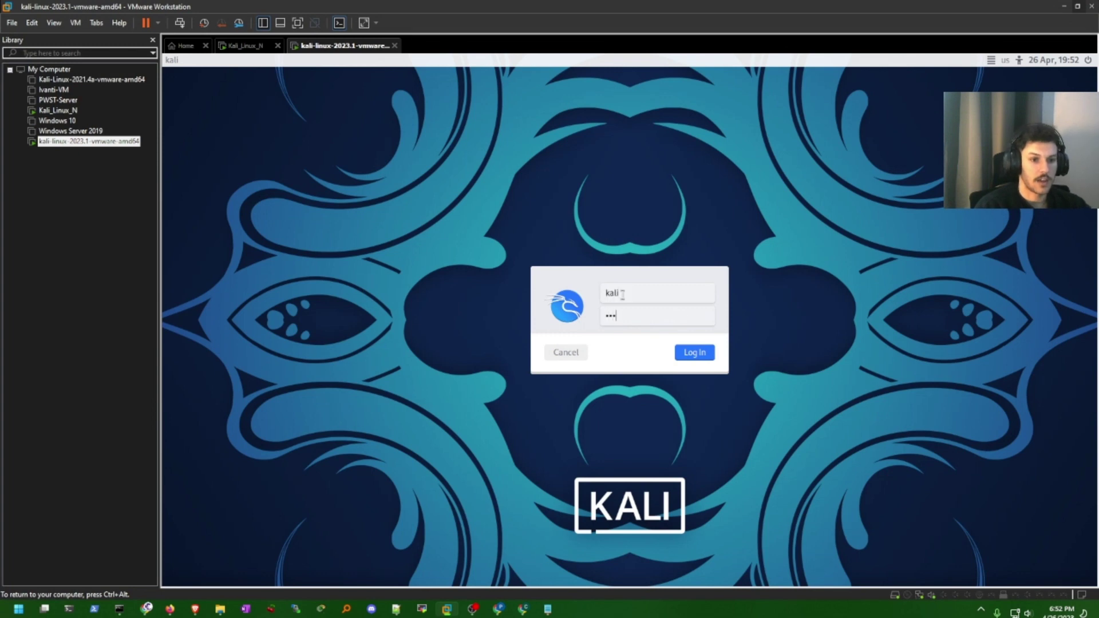
{"action": "type", "text": "i"}
{"action": "key", "text": "Return"}
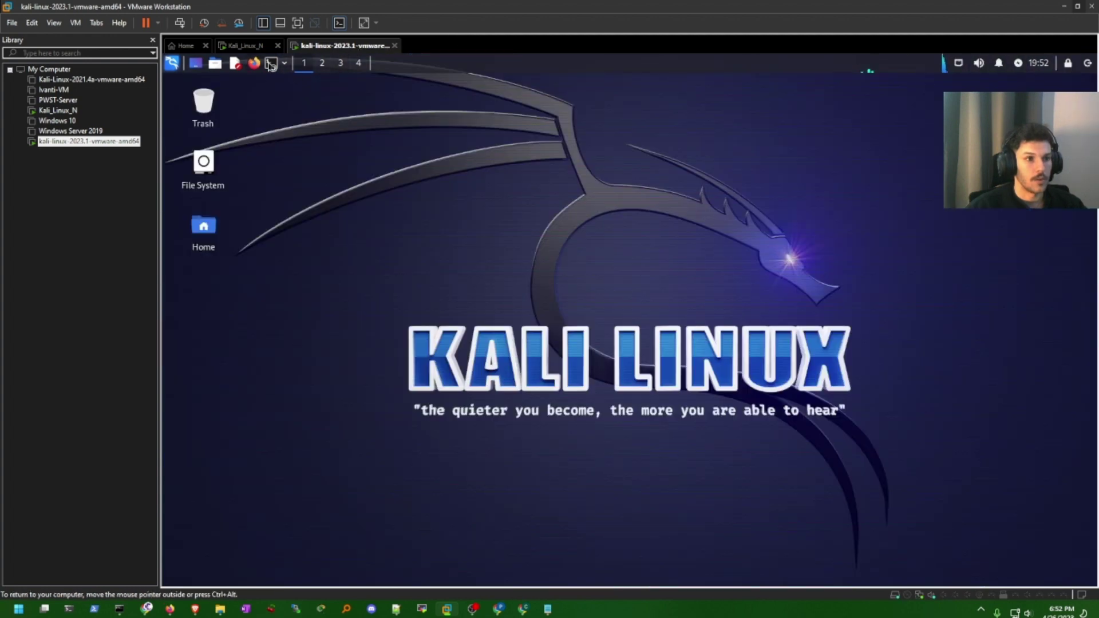
Open a terminal on the Kali desktop, enlarge its window to 84 x 24 and increase the font size.
{"action": "key", "text": "ctrl+alt+t"}
{"action": "left_click_drag", "start_coordinate": [508, 123], "coordinate": [584, 137]}
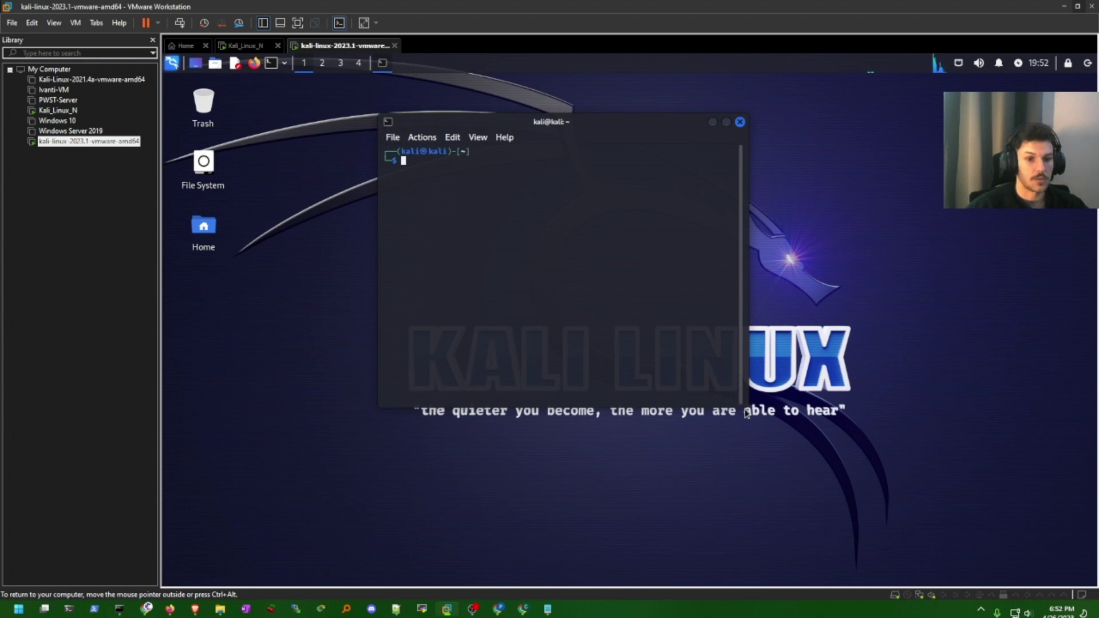
{"action": "left_click_drag", "start_coordinate": [743, 405], "coordinate": [875, 460]}
{"action": "key", "text": "ctrl+plus"}
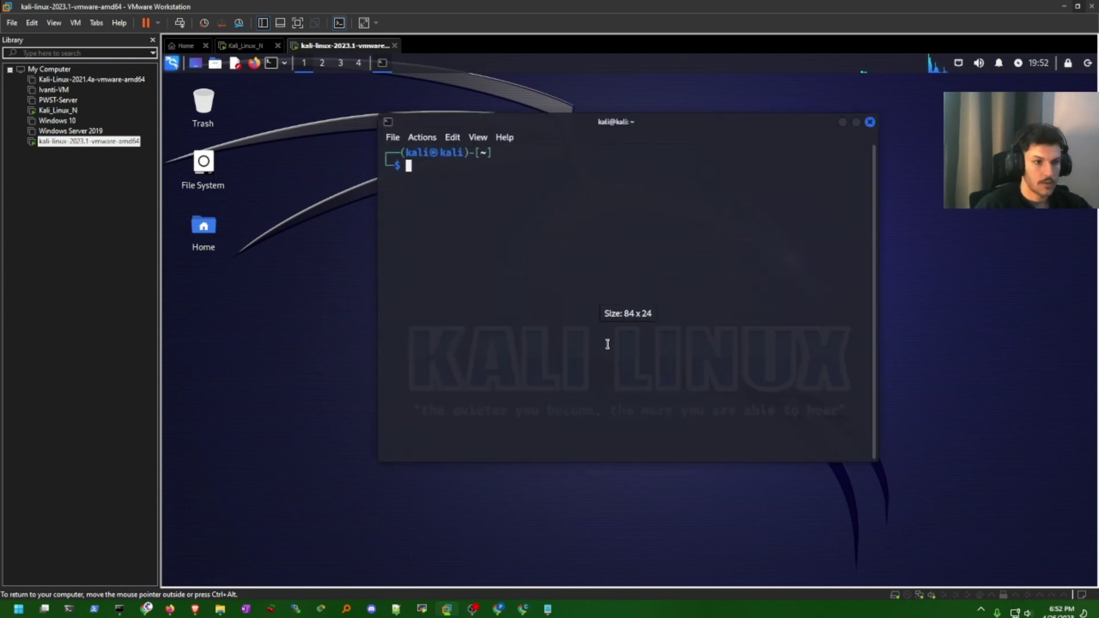
{"action": "type", "text": "s"}
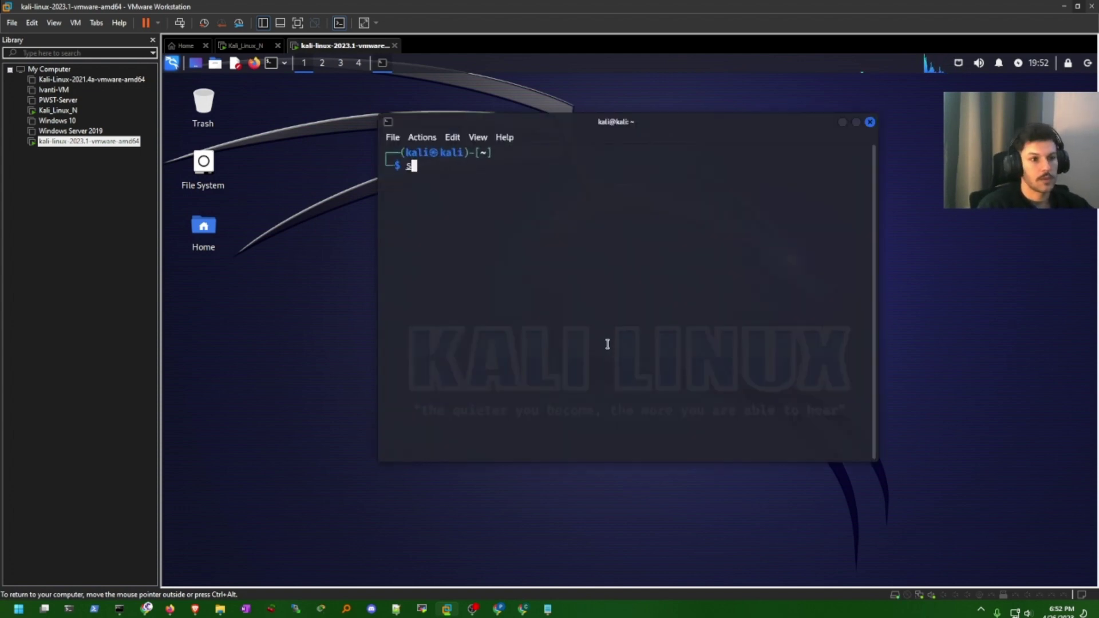
{"action": "type", "text": "udo passwd kali"}
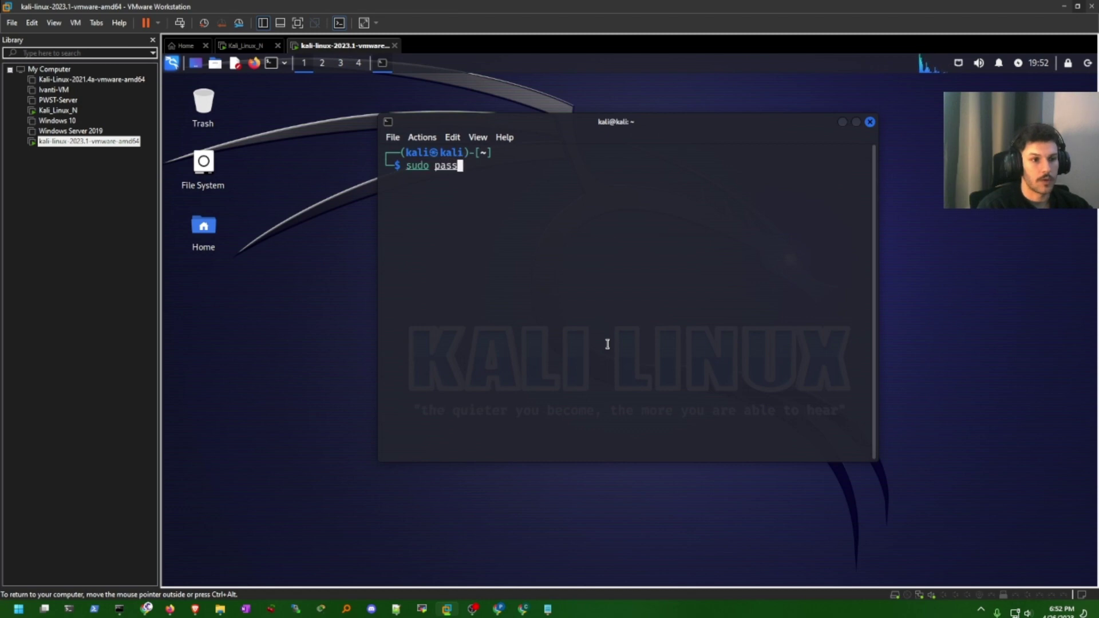
{"action": "key", "text": "Return"}
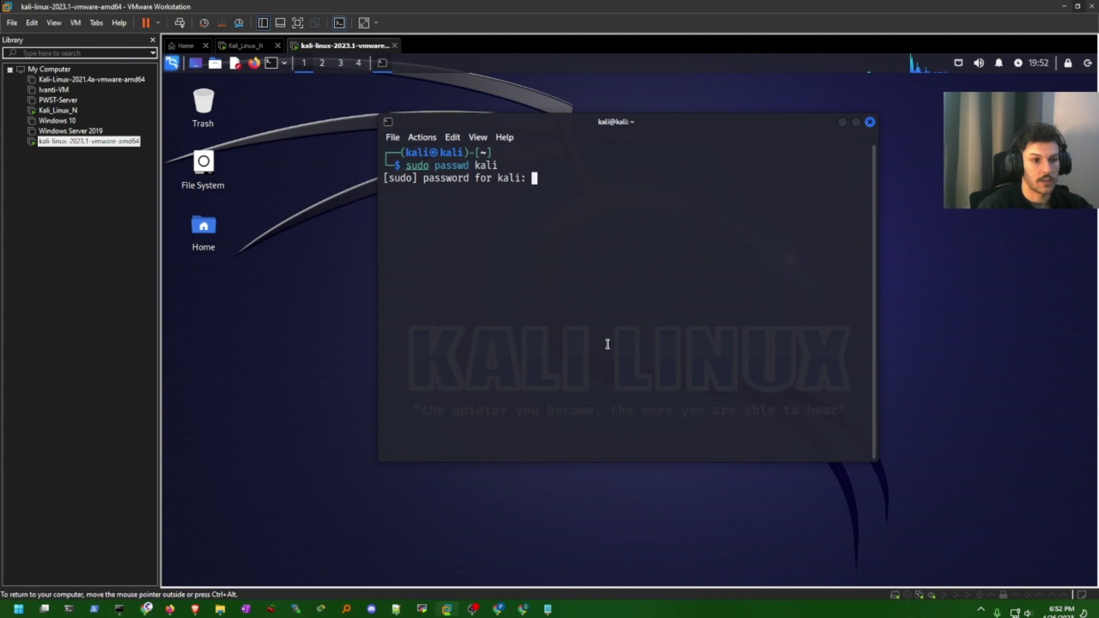
{"action": "key", "text": "Return"}
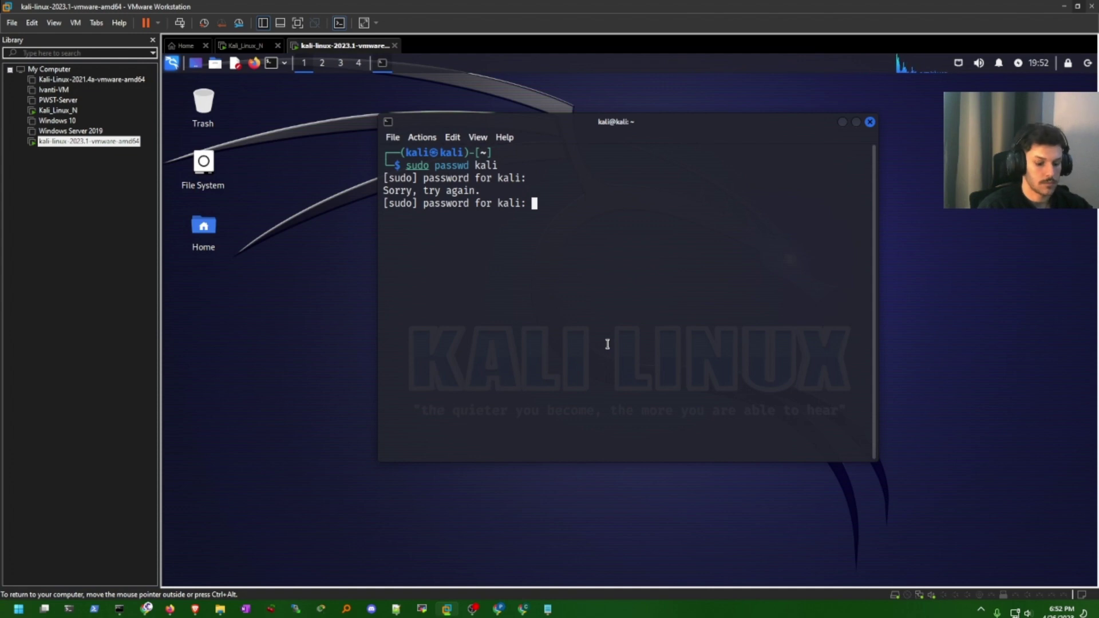
{"action": "key", "text": "ctrl+c"}
{"action": "type", "text": "clea"}
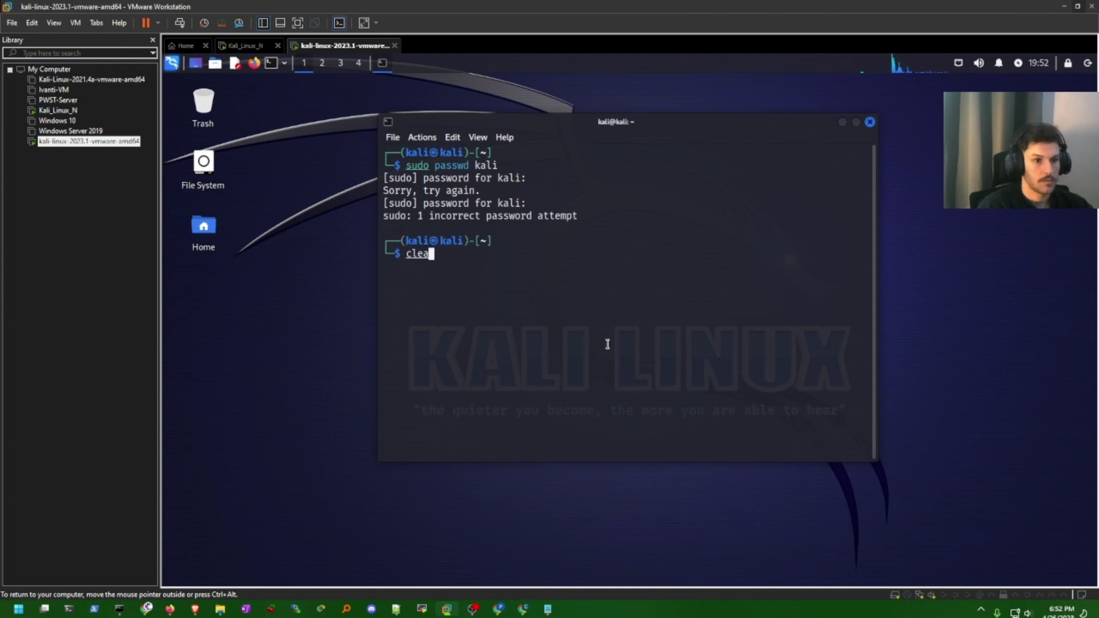
{"action": "type", "text": "r"}
{"action": "key", "text": "Return"}
Change the kali user's password with sudo passwd kali, entering the sudo password and the new password twice.
{"action": "type", "text": "sudo passwd kali"}
{"action": "key", "text": "Return"}
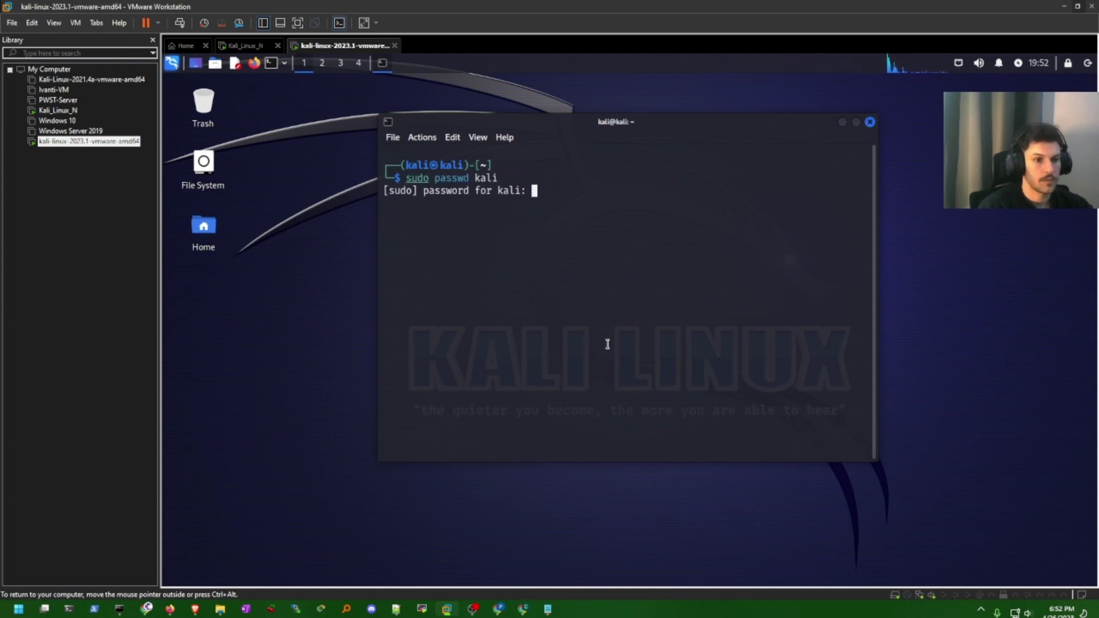
{"action": "key", "text": "Return"}
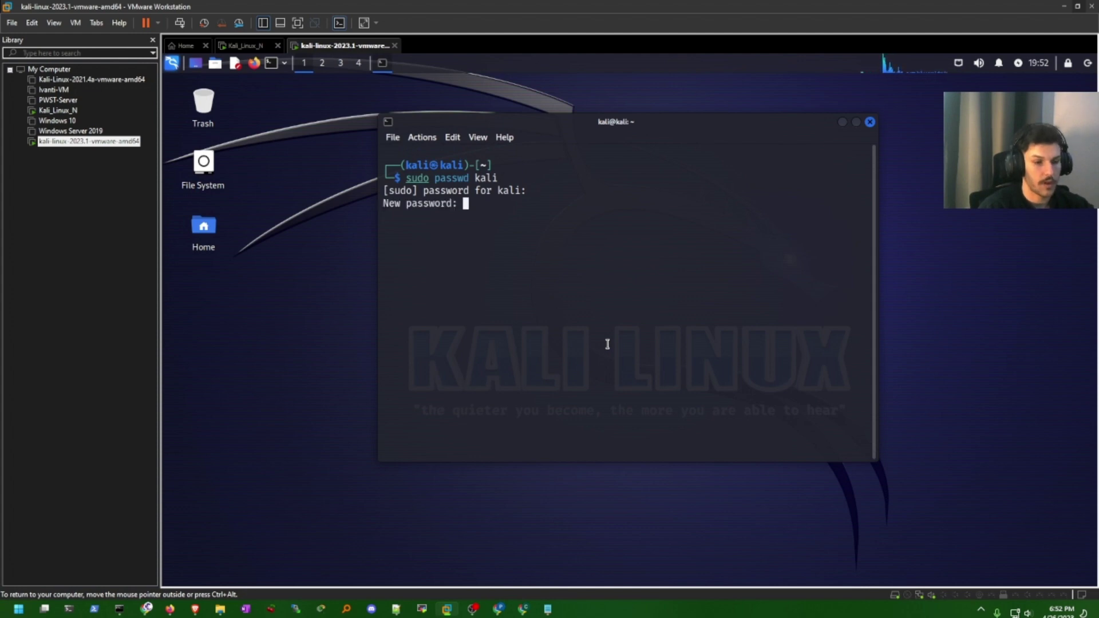
{"action": "key", "text": "Return"}
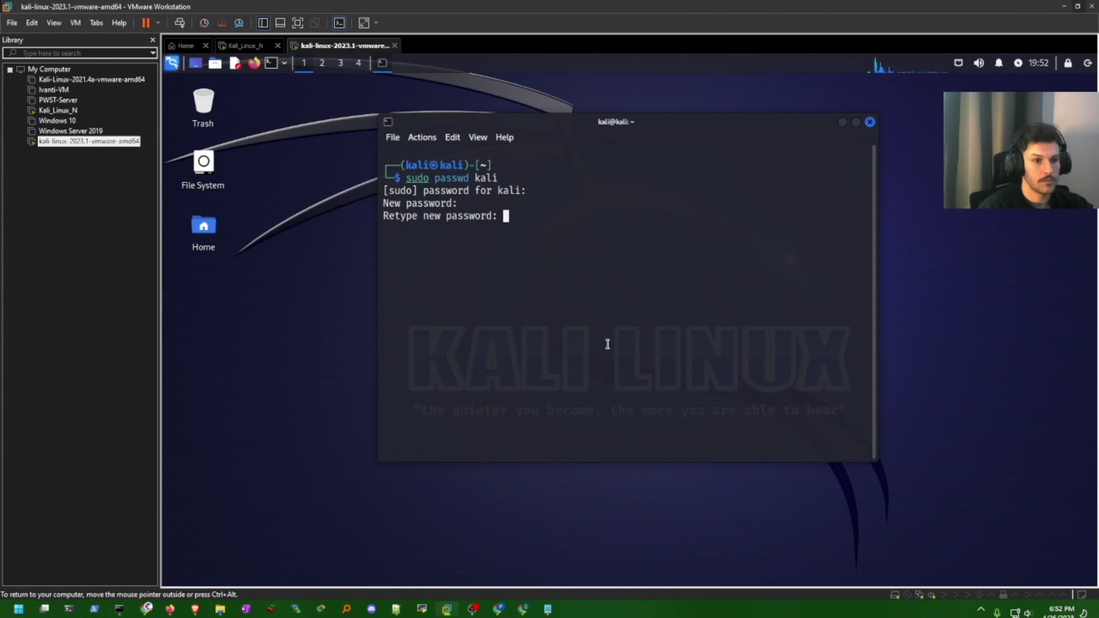
{"action": "key", "text": "Return"}
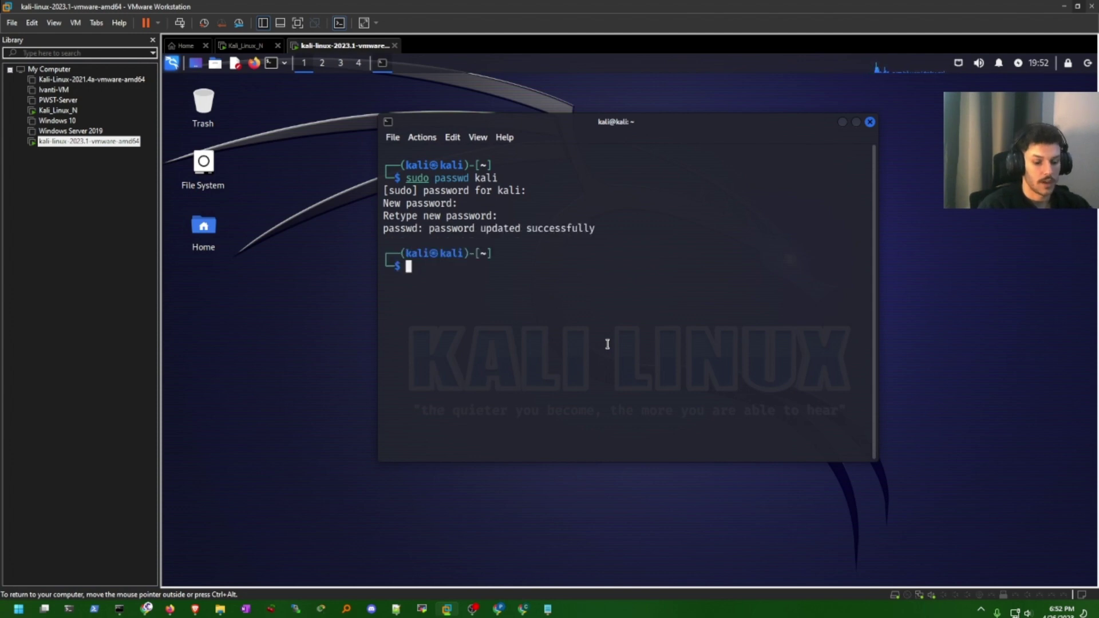
Set the root account's password with sudo passwd root, entering the new password twice.
{"action": "type", "text": "sudo root"}
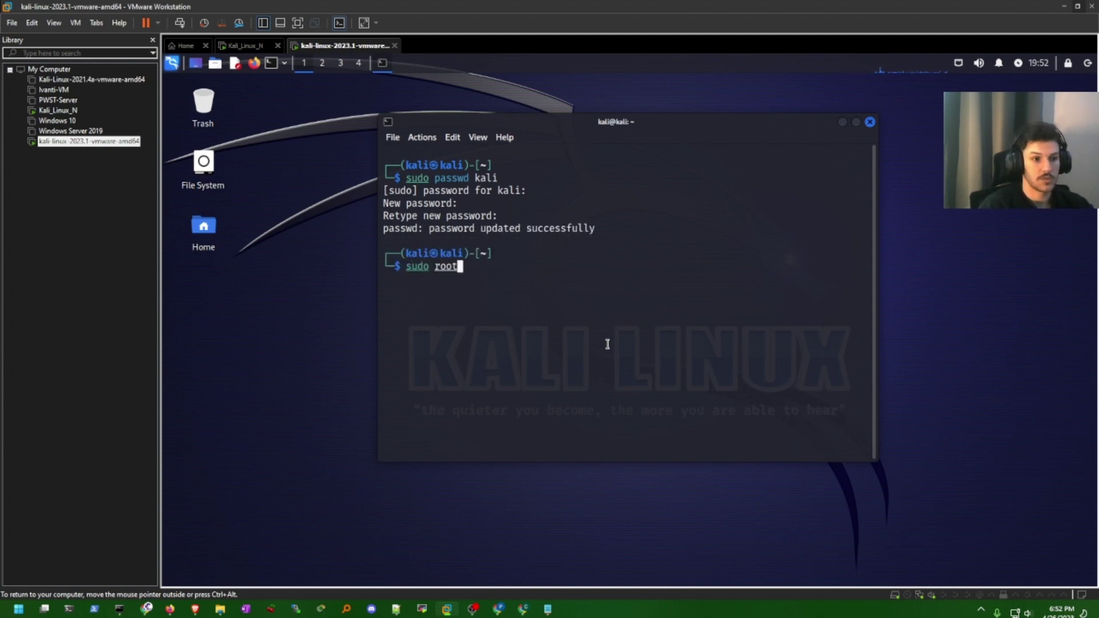
{"action": "key", "text": "BackSpace"}
{"action": "key", "text": "BackSpace"}
{"action": "key", "text": "BackSpace"}
{"action": "key", "text": "BackSpace"}
{"action": "type", "text": "passwd"}
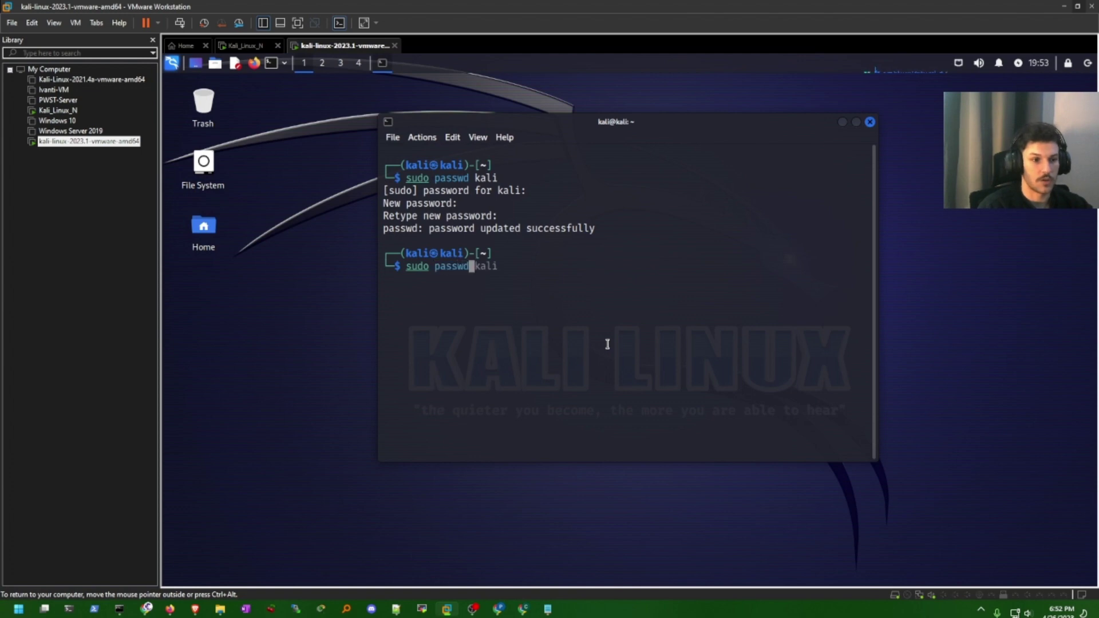
{"action": "type", "text": " root"}
{"action": "key", "text": "Return"}
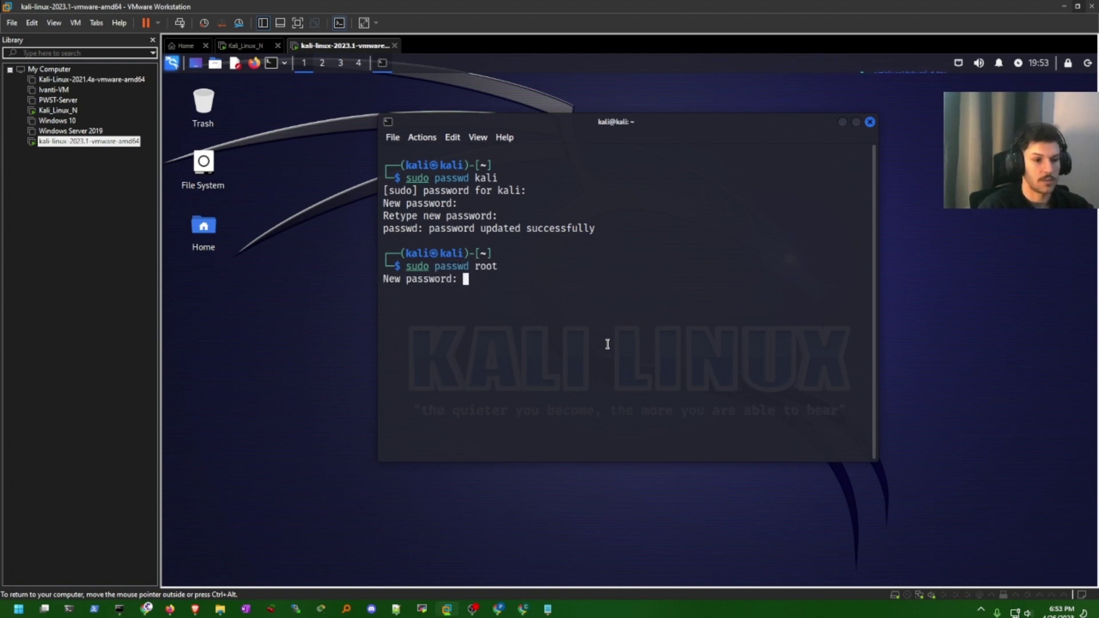
{"action": "key", "text": "Return"}
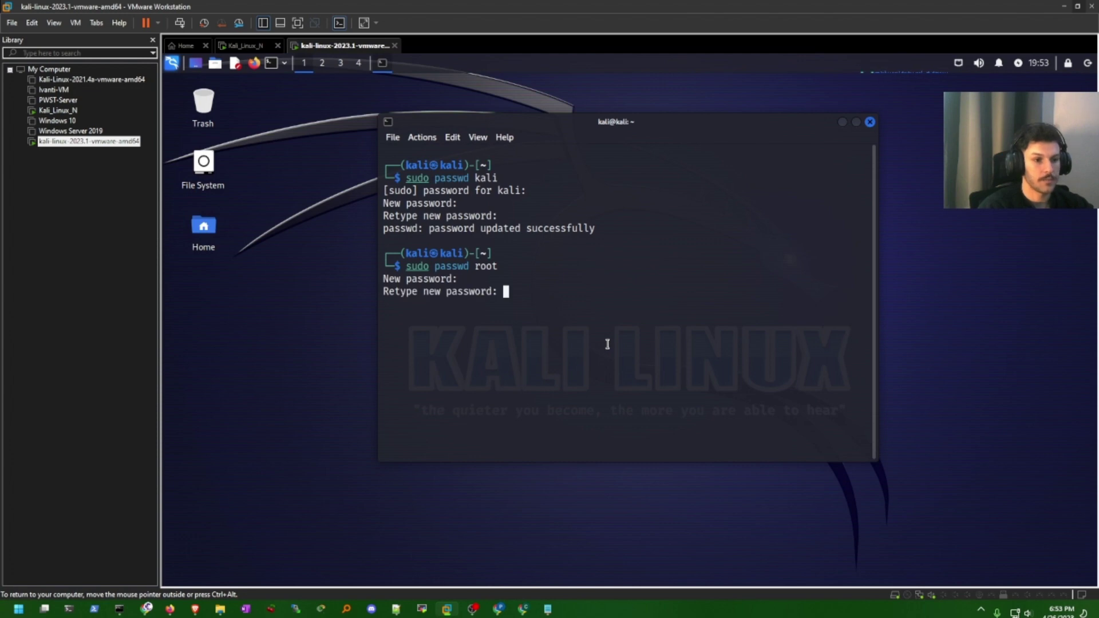
{"action": "key", "text": "Return"}
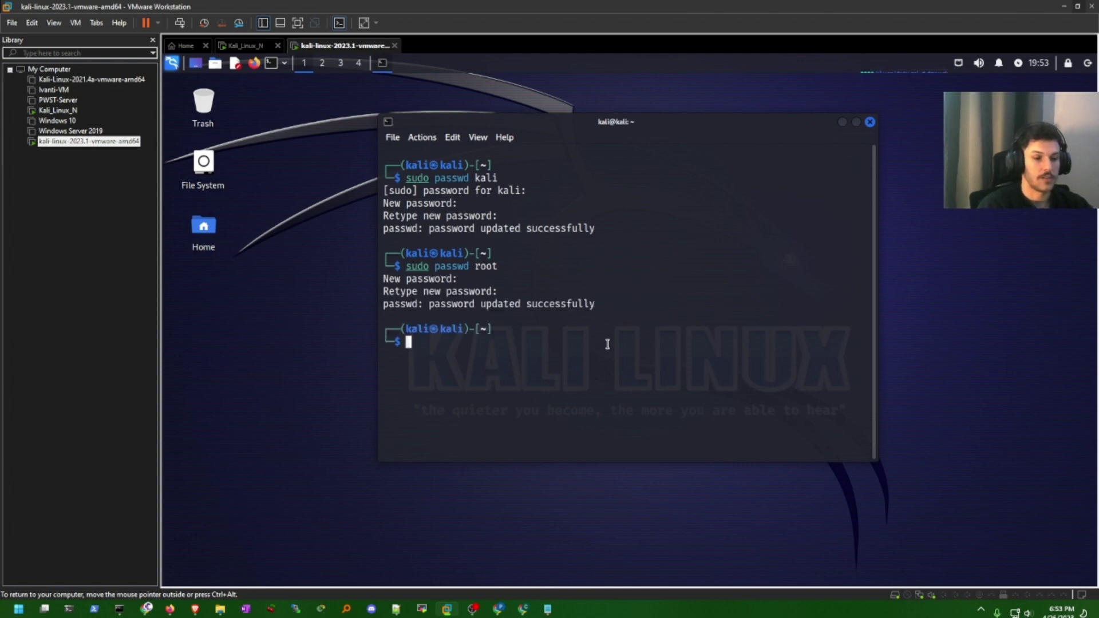